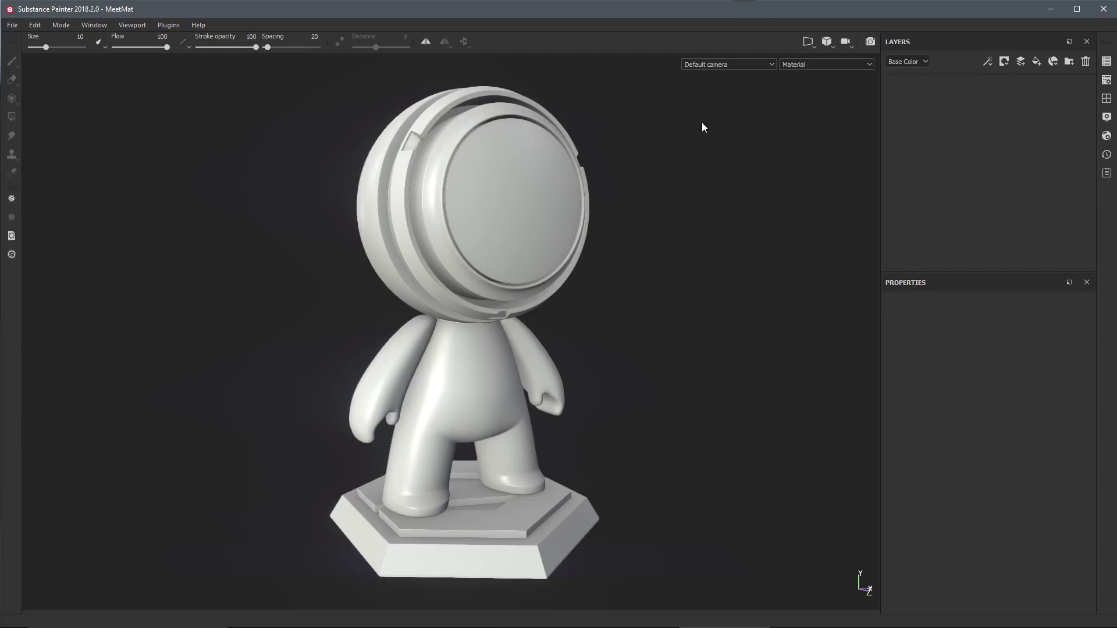
# Preview the figure through the left-side camera, then settle on View_2_Camera.
pyautogui.click(763, 64)
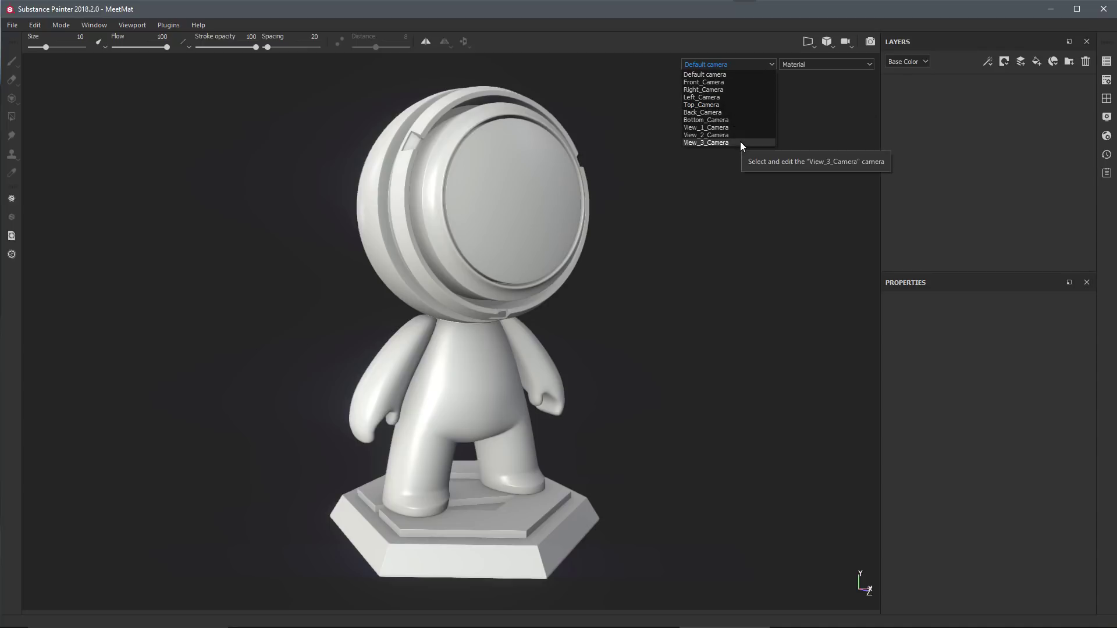
pyautogui.click(724, 96)
pyautogui.click(717, 64)
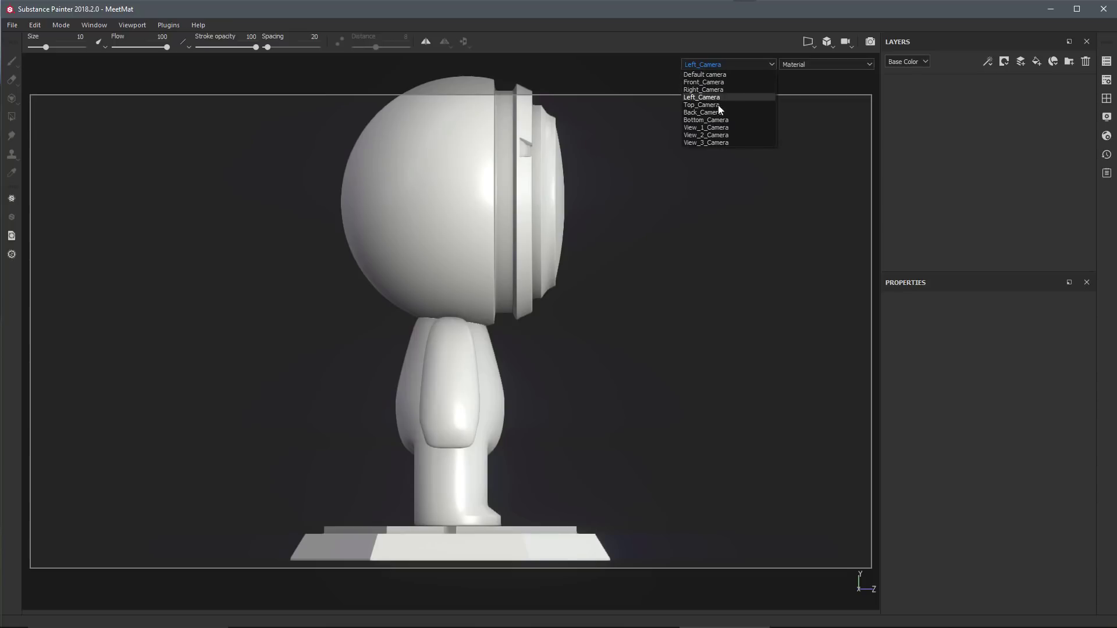
pyautogui.click(717, 136)
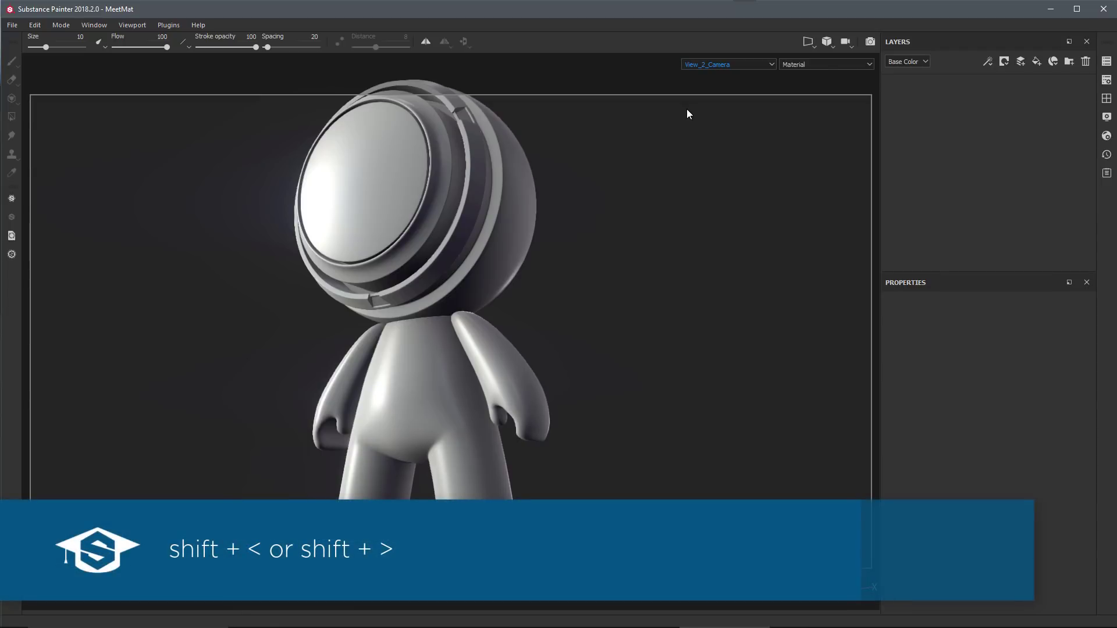
# Cycle through the camera presets back to the default camera and show the display settings.
pyautogui.hotkey('shift', '>')
pyautogui.hotkey('shift', '>')
pyautogui.hotkey('shift', '>')
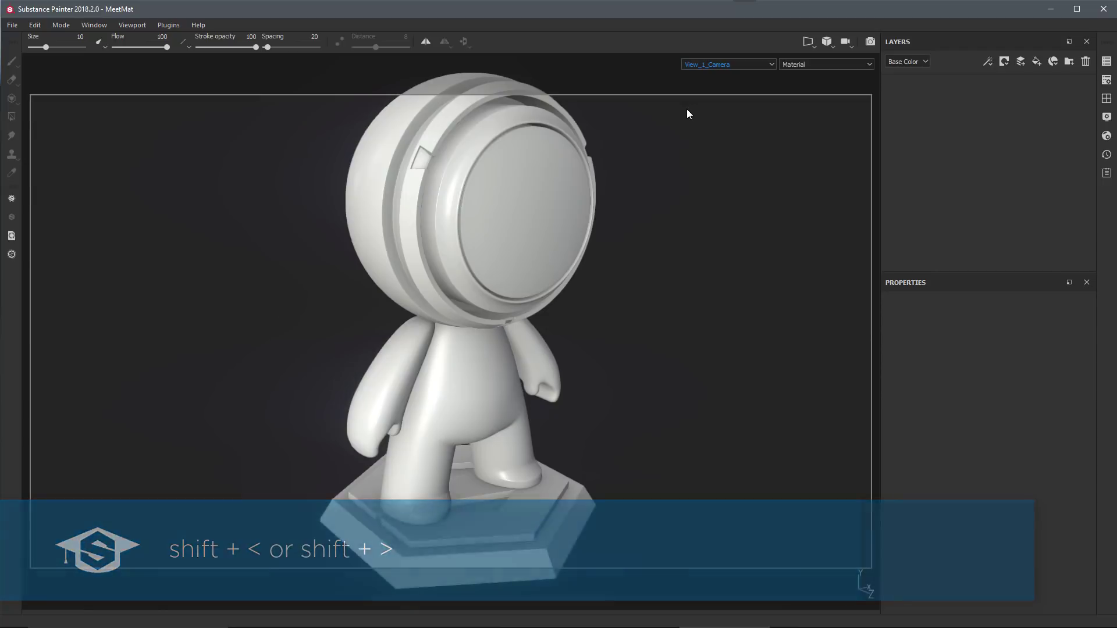
pyautogui.hotkey('shift', '>')
pyautogui.hotkey('shift', '>')
pyautogui.hotkey('shift', '>')
pyautogui.hotkey('shift', '>')
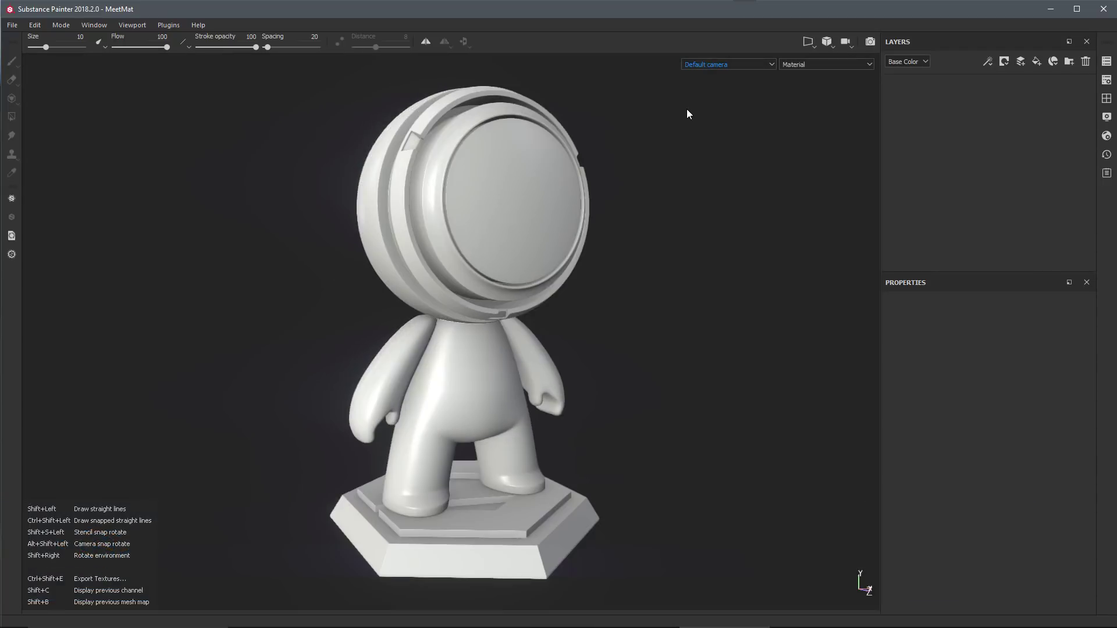
pyautogui.hotkey('shift', '>')
pyautogui.hotkey('shift', '>')
pyautogui.hotkey('shift', '>')
pyautogui.hotkey('shift', '>')
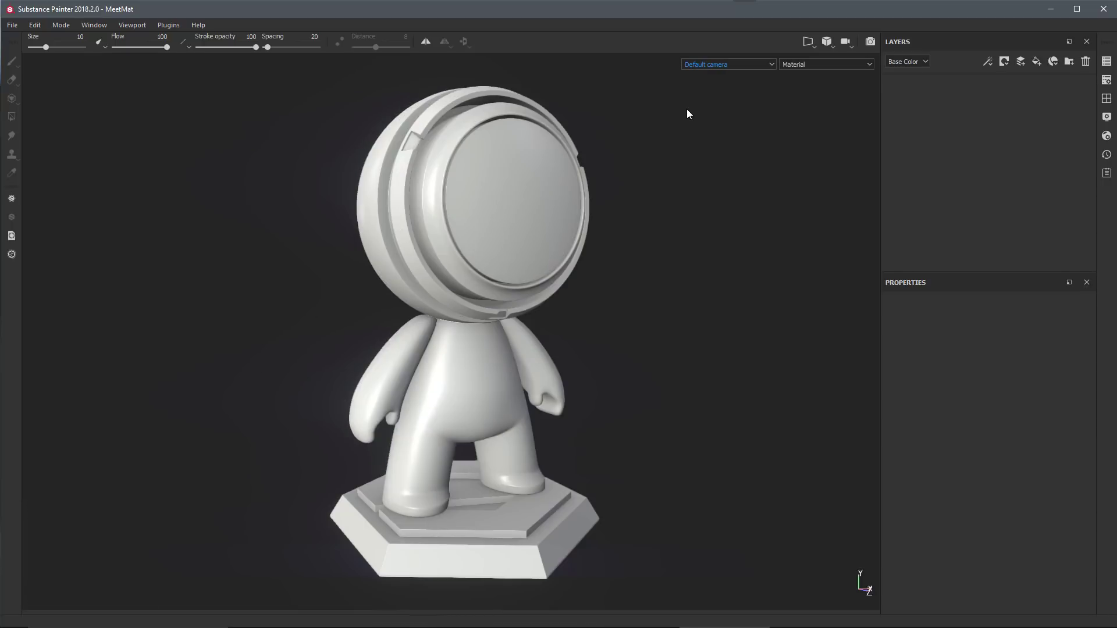
pyautogui.click(1106, 116)
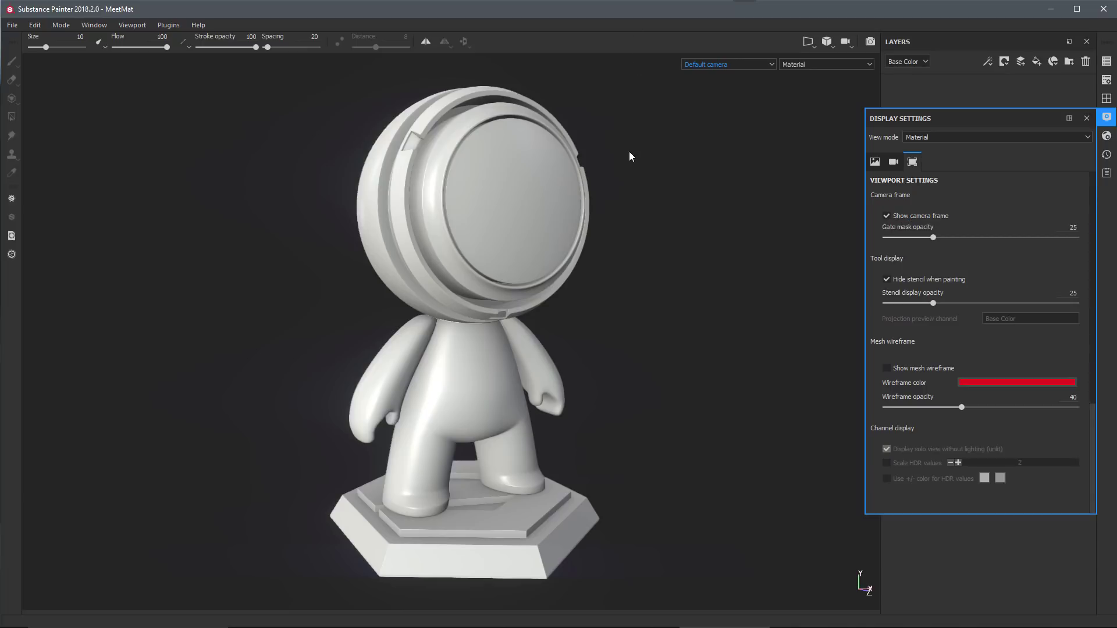
# Switch the view to View_1_Camera and set Gate mask opacity to 100.
pyautogui.press('pagedown')
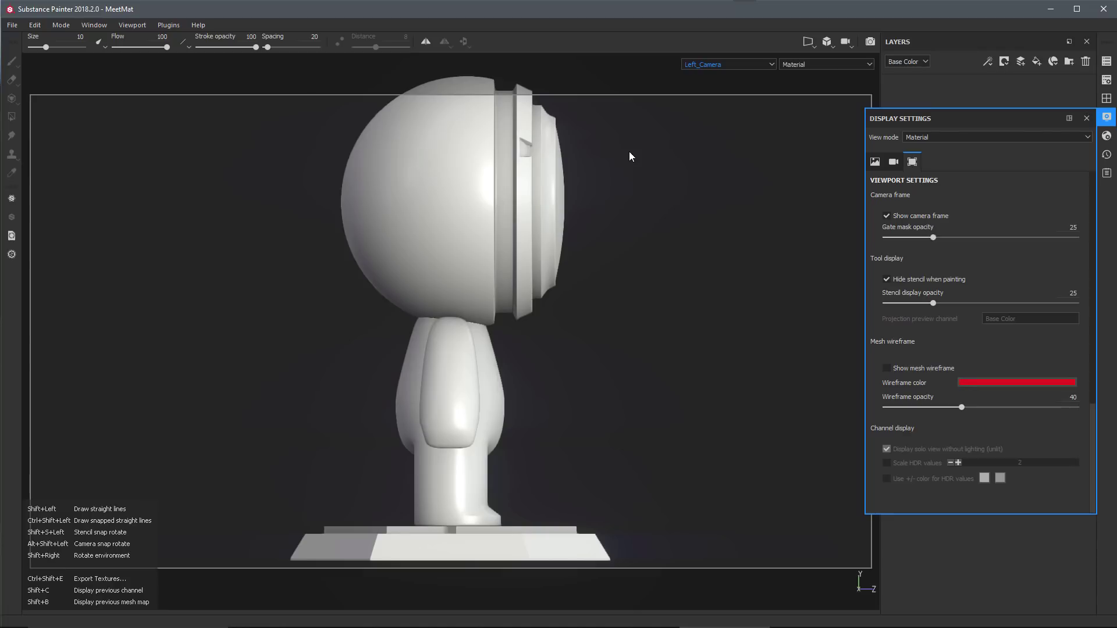
pyautogui.press('pagedown')
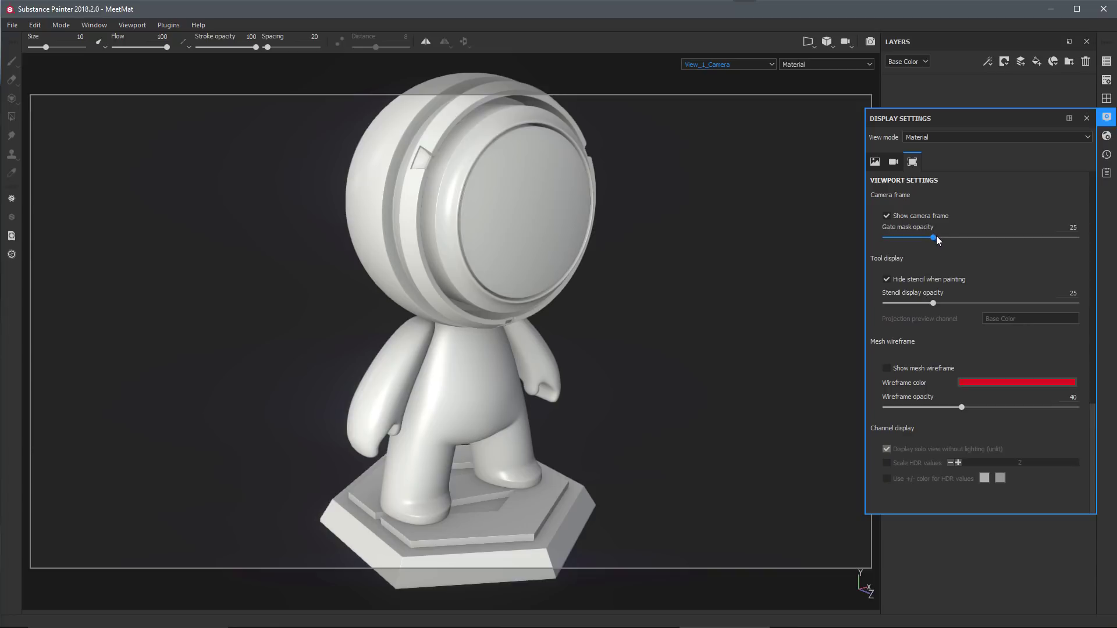
pyautogui.moveTo(934, 237); pyautogui.dragTo(1104, 242)
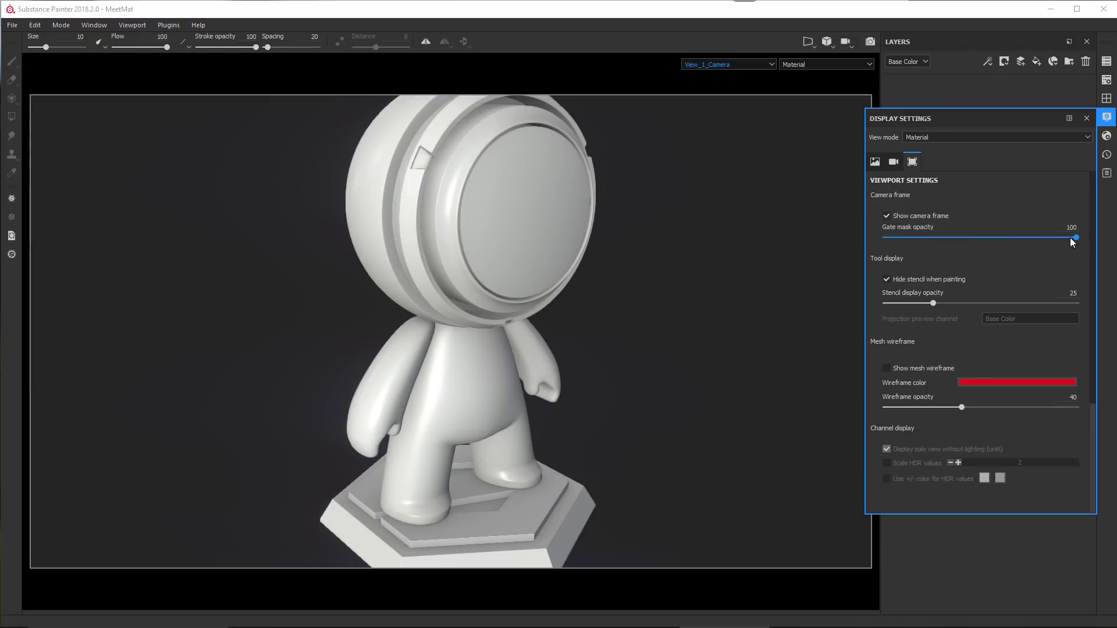
pyautogui.moveTo(1074, 237)
pyautogui.mouseDown()
pyautogui.moveTo(903, 236)
pyautogui.moveTo(1076, 237)
pyautogui.mouseUp()
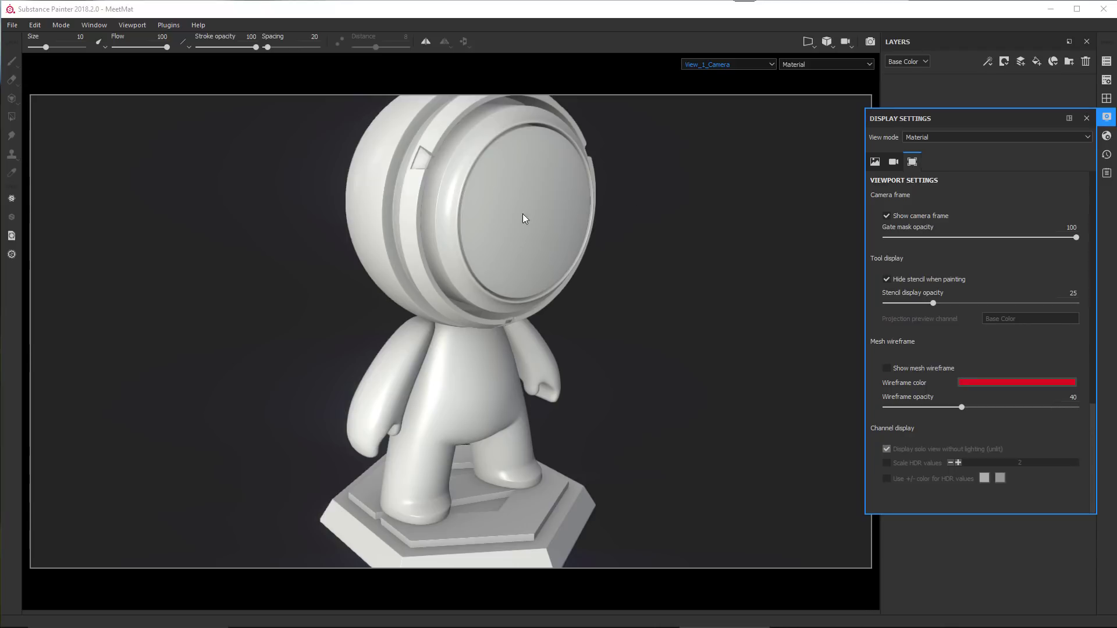
# Start a new project from the File menu, then cancel it without creating anything.
pyautogui.click(12, 25)
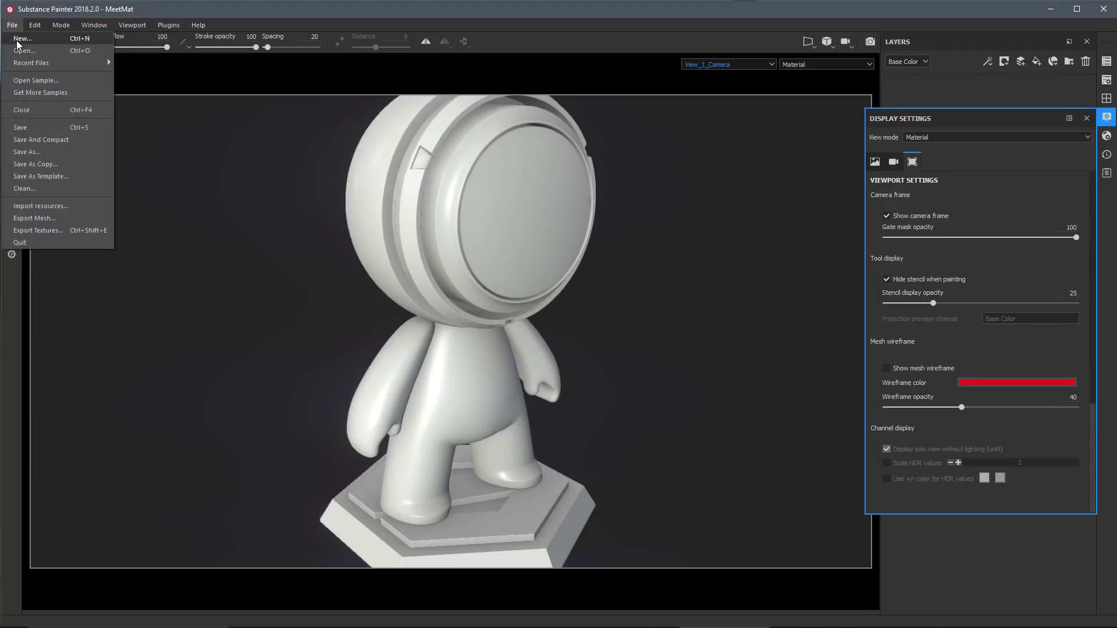
pyautogui.click(22, 39)
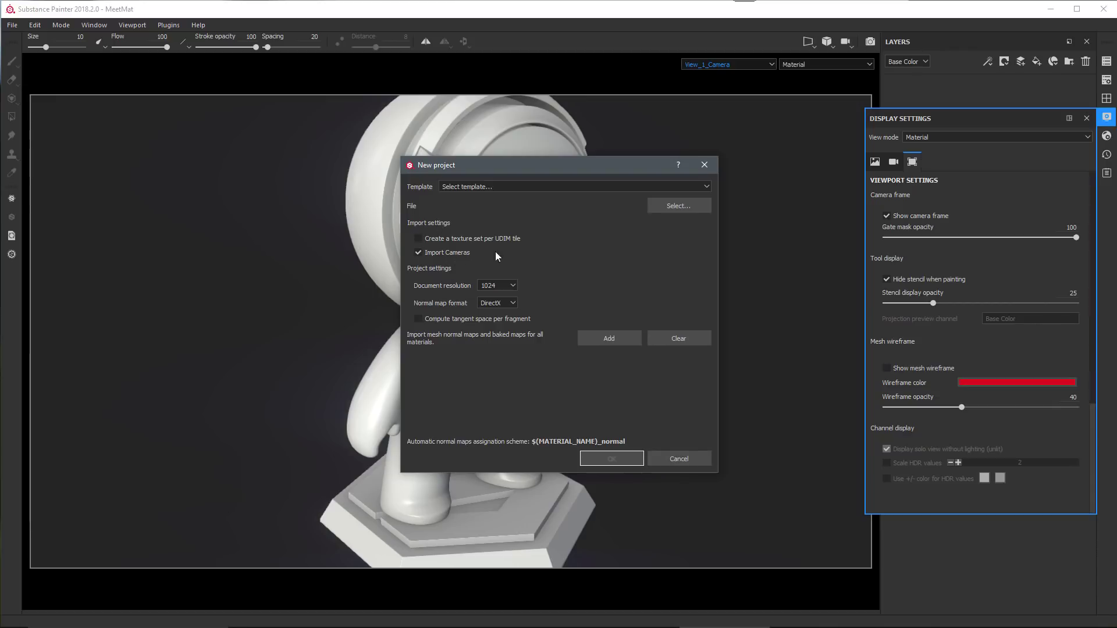
pyautogui.press('Escape')
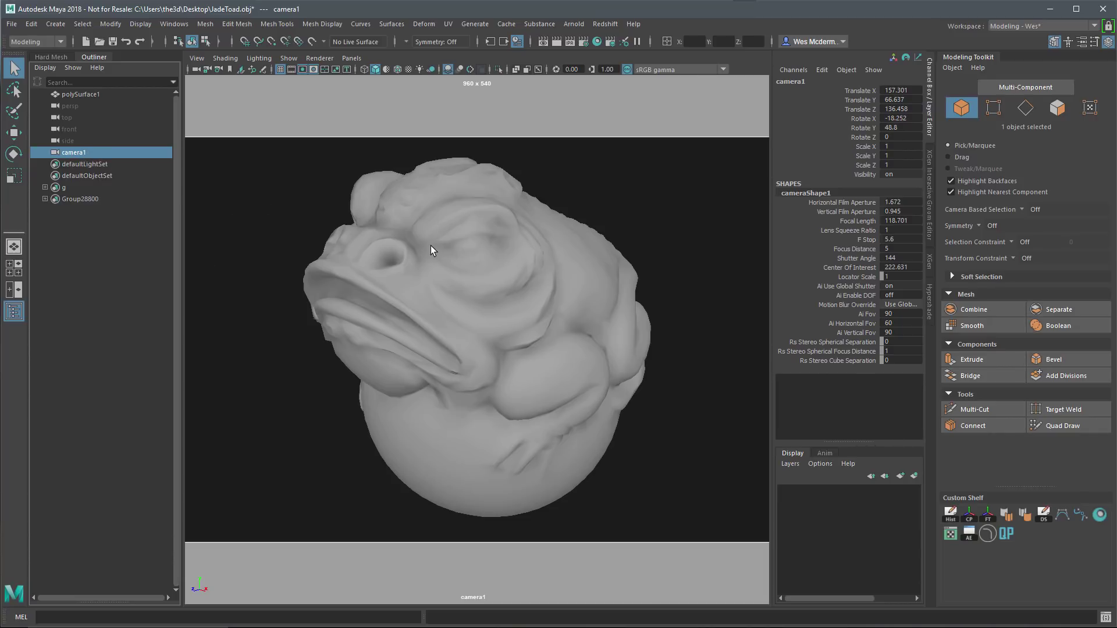
# Review camera1's attributes in the Attribute Editor, then add polySurface1 to the selection.
pyautogui.hotkey('ctrl', 'a')
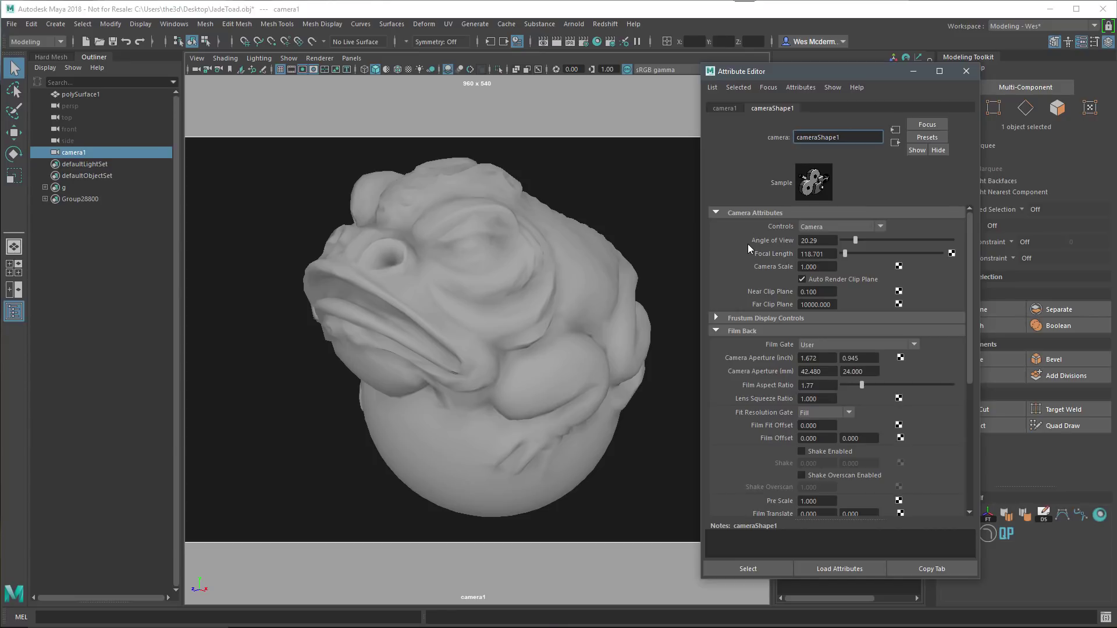
pyautogui.click(966, 71)
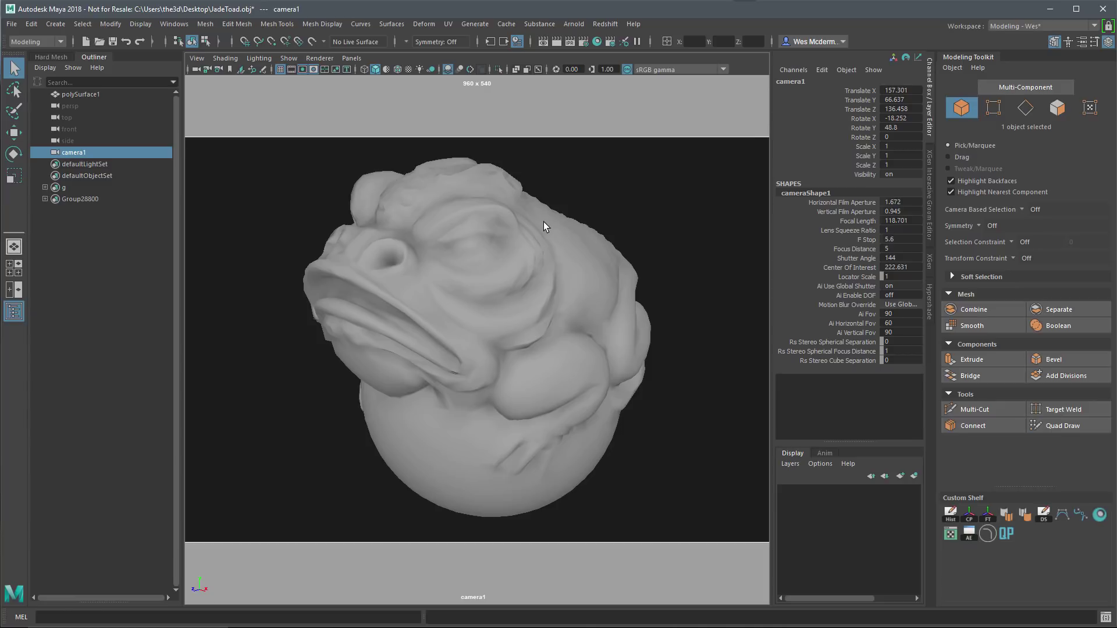
pyautogui.keyDown('ctrl'); pyautogui.click(92, 93); pyautogui.keyUp('ctrl')
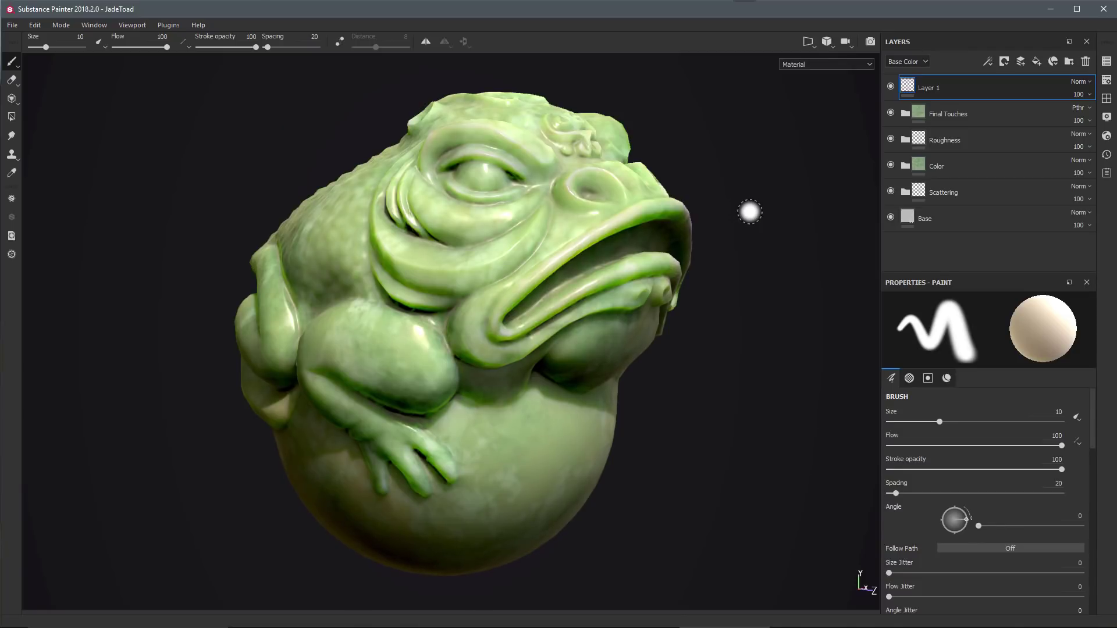
# Reconfigure the project to use Desktop/toad.fbx with Import Cameras enabled.
pyautogui.click(42, 27)
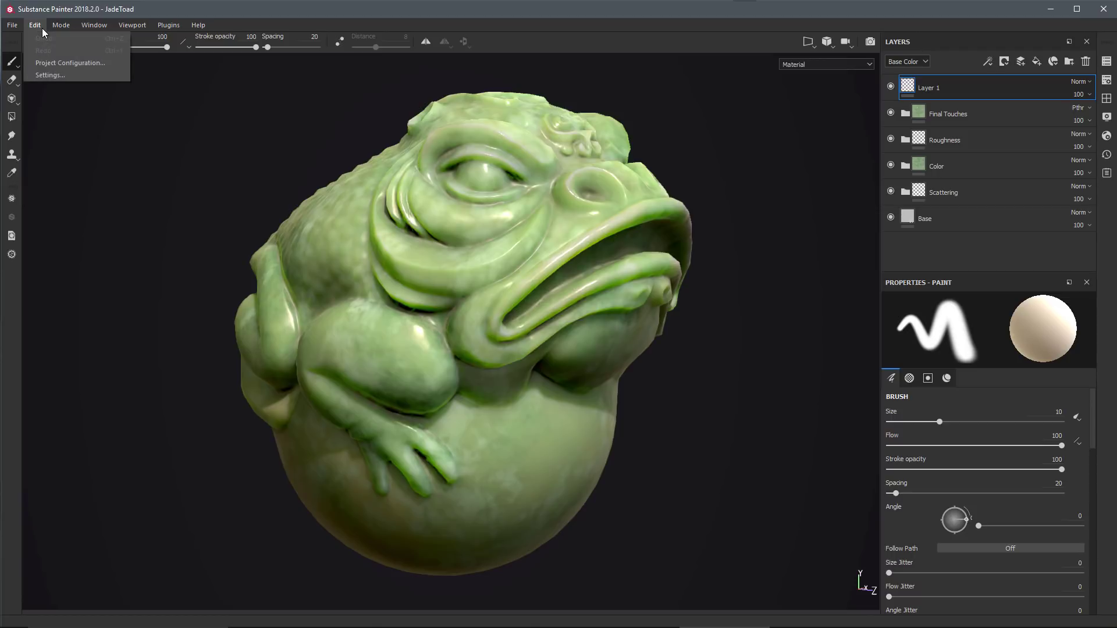
pyautogui.click(61, 62)
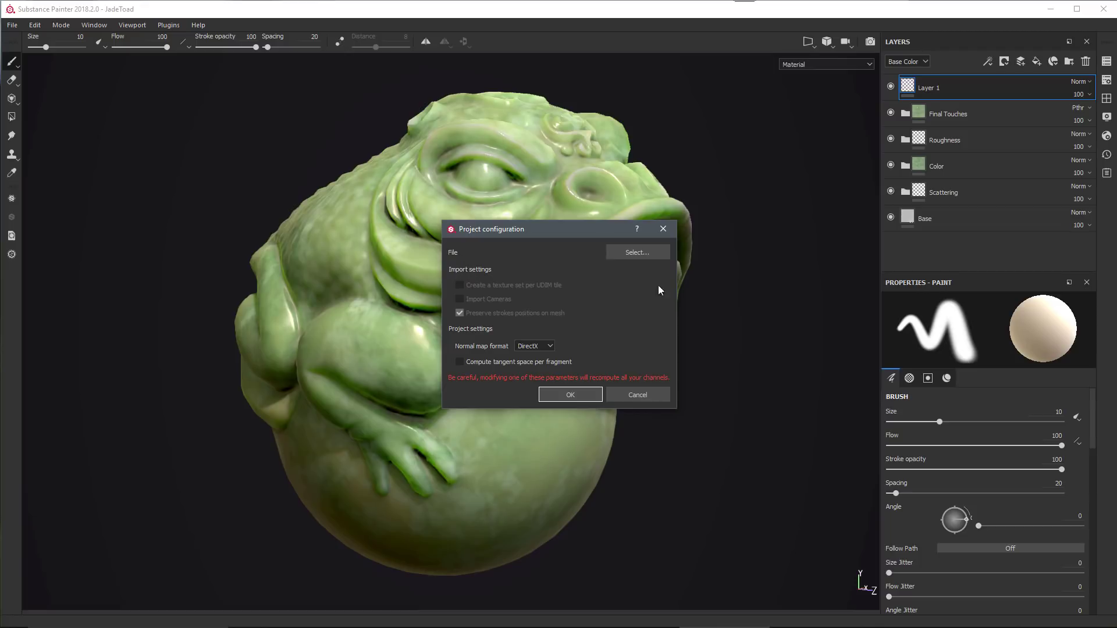
pyautogui.click(621, 253)
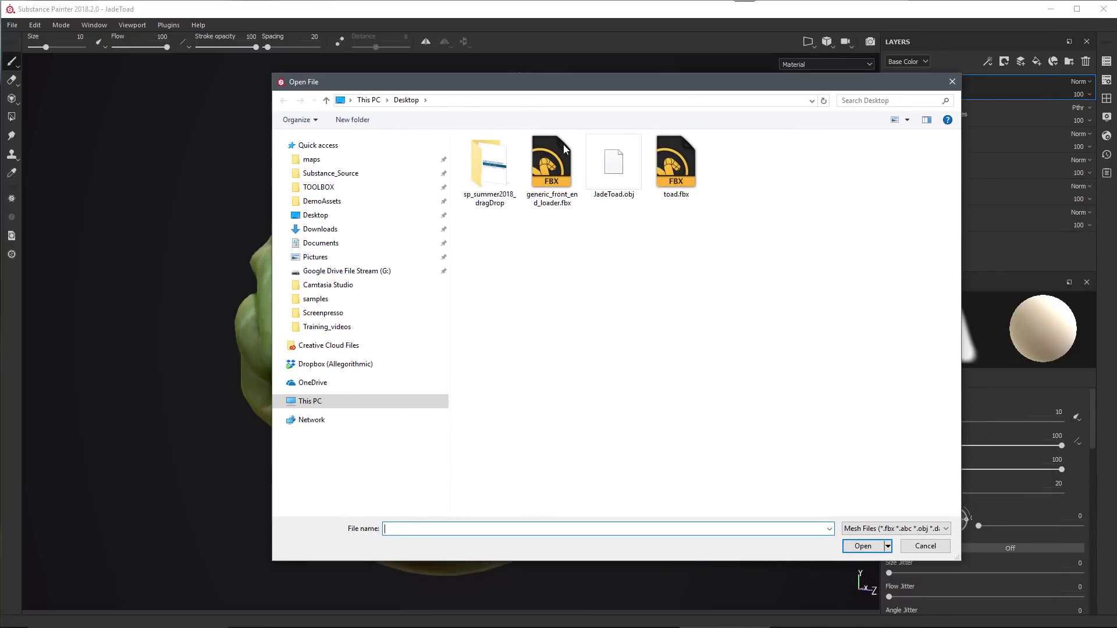
pyautogui.click(669, 166)
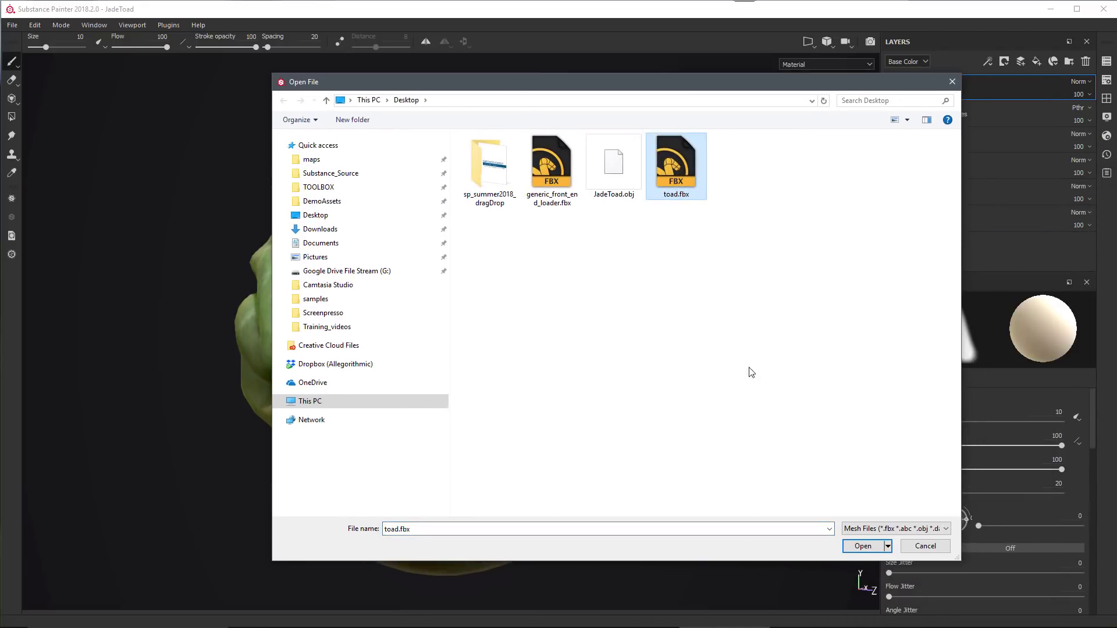
pyautogui.click(855, 545)
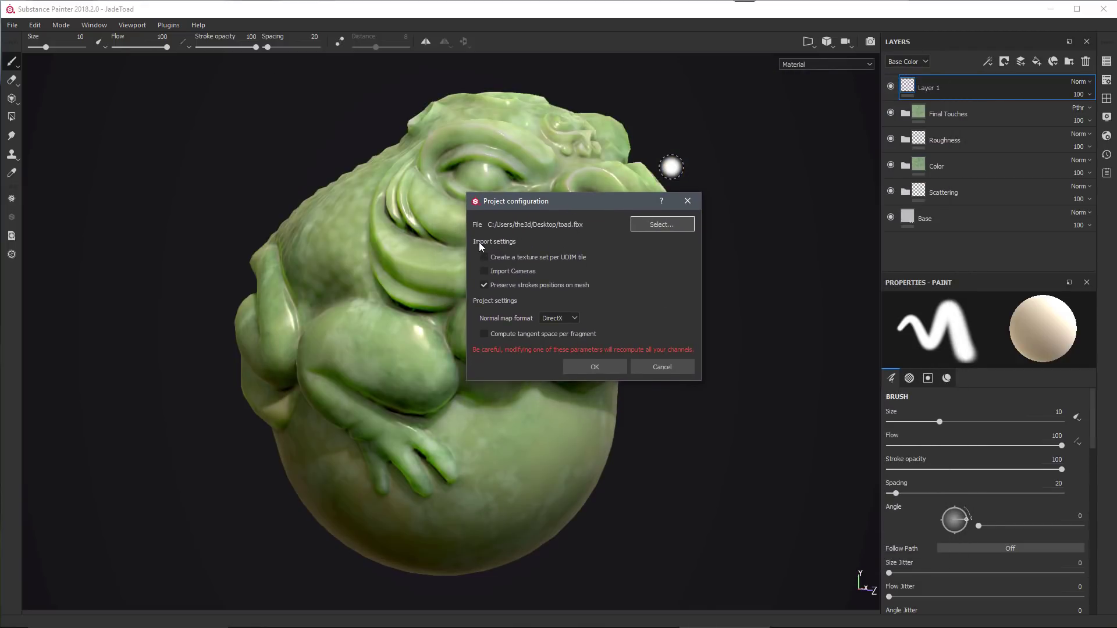
pyautogui.click(525, 271)
pyautogui.click(602, 371)
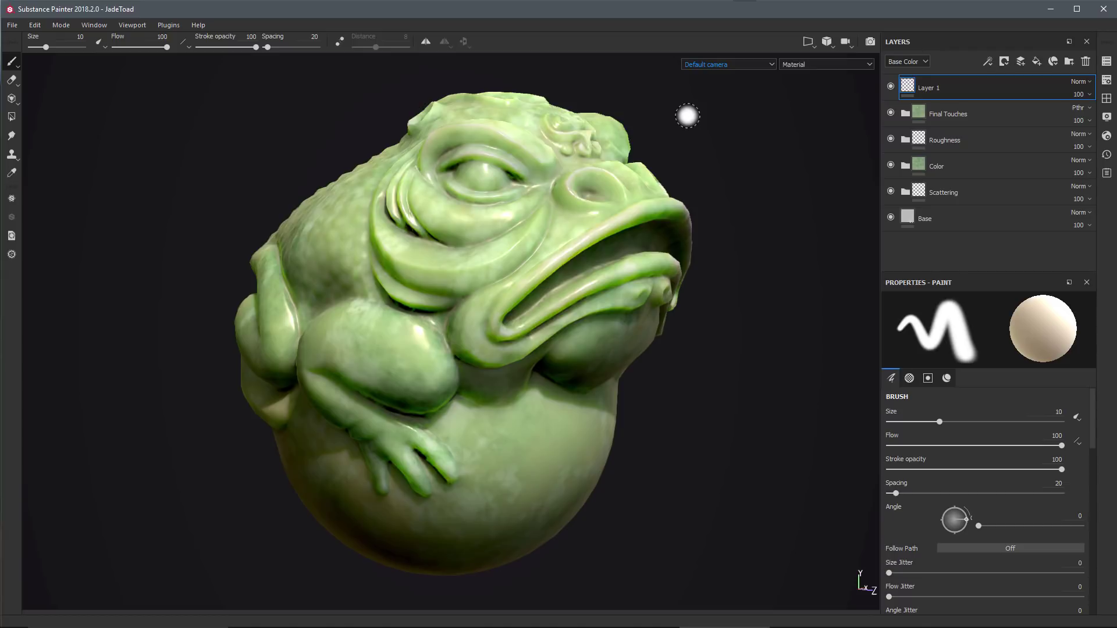
# Switch the viewport from the default camera to the imported camera1.
pyautogui.click(756, 64)
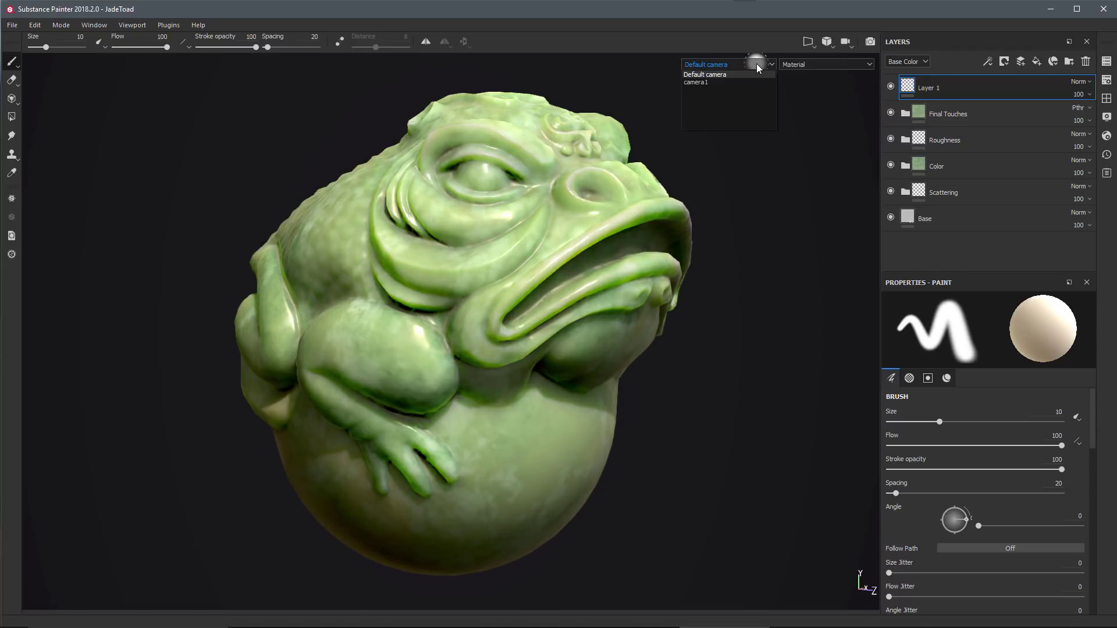
pyautogui.click(709, 82)
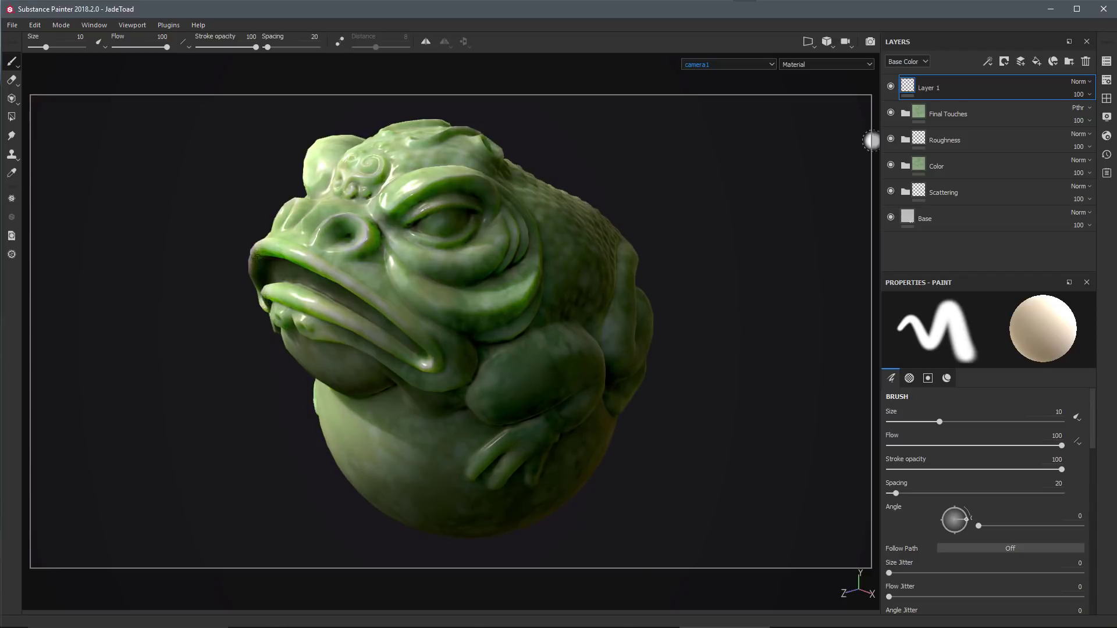
# Lock camera1 in the Display Settings camera properties and confirm the view can't be orbited.
pyautogui.click(1105, 118)
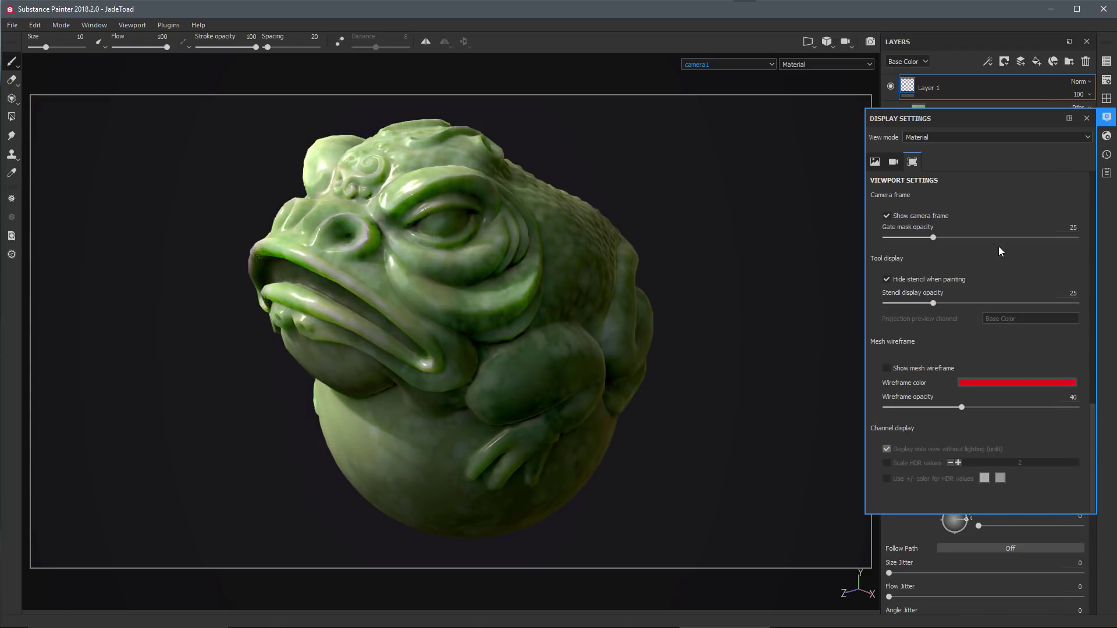
pyautogui.click(893, 163)
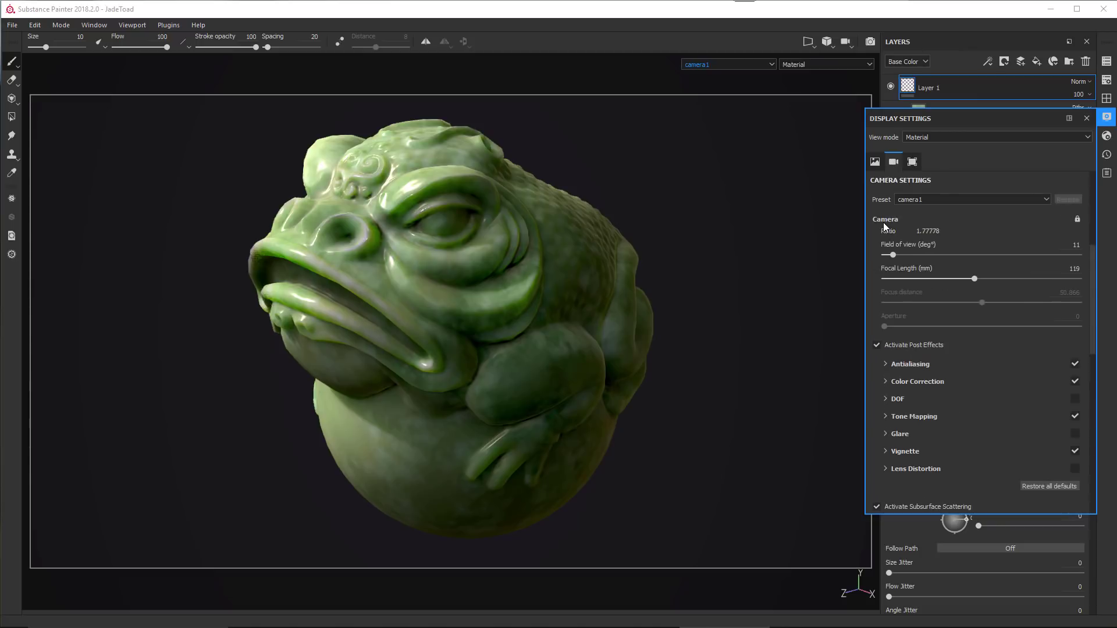
pyautogui.click(1077, 220)
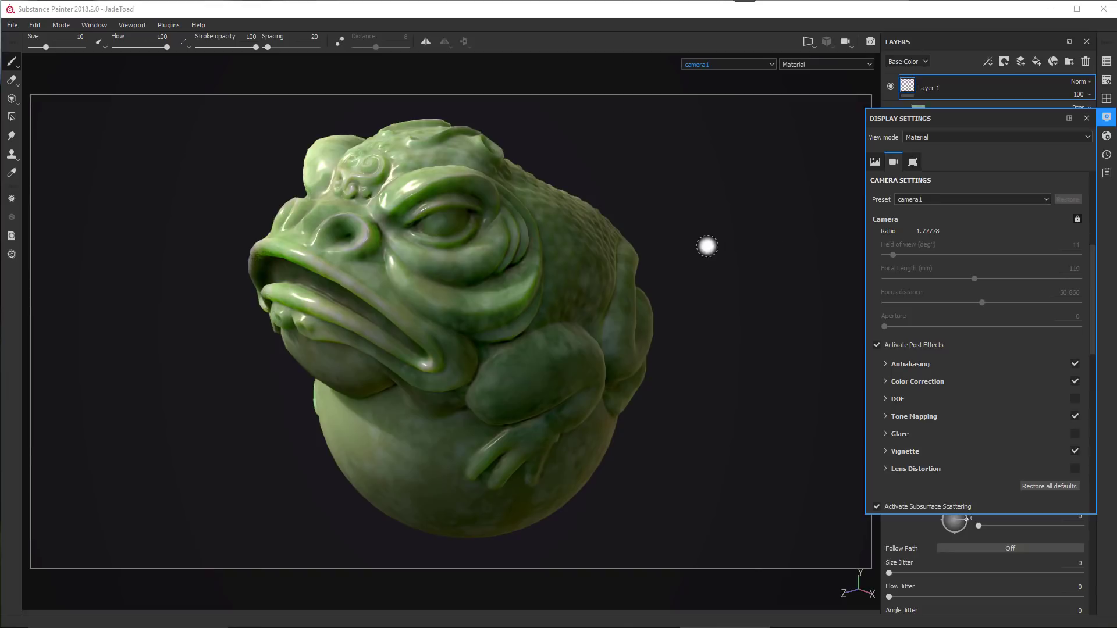
pyautogui.keyDown('alt'); pyautogui.moveTo(511, 306); pyautogui.dragTo(451, 317); pyautogui.keyUp('alt')
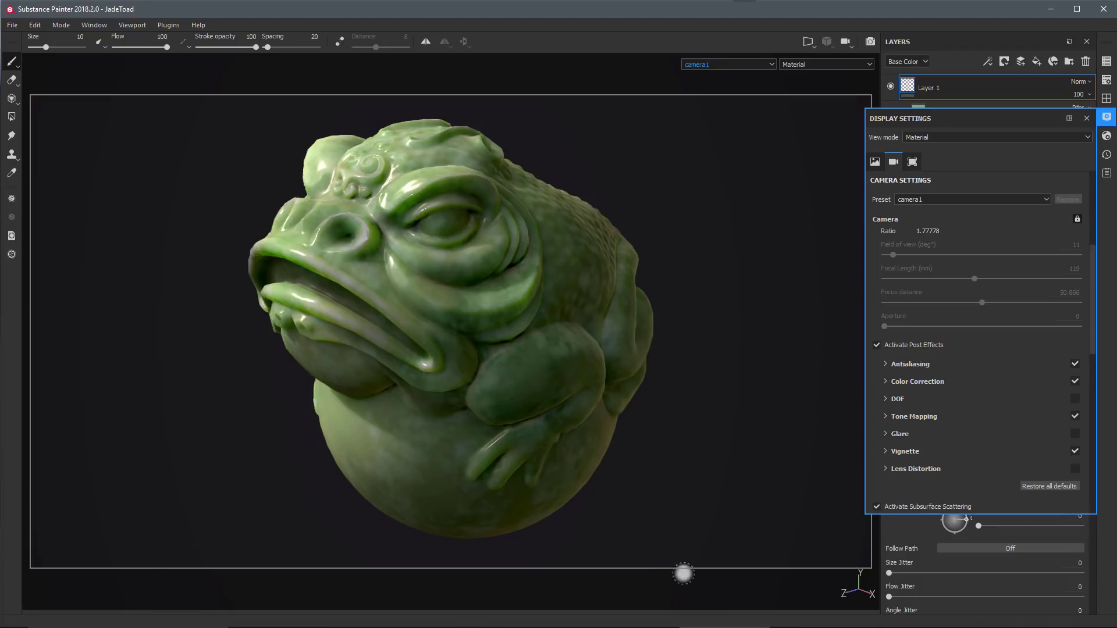
pyautogui.keyDown('alt'); pyautogui.moveTo(550, 352); pyautogui.dragTo(495, 335); pyautogui.keyUp('alt')
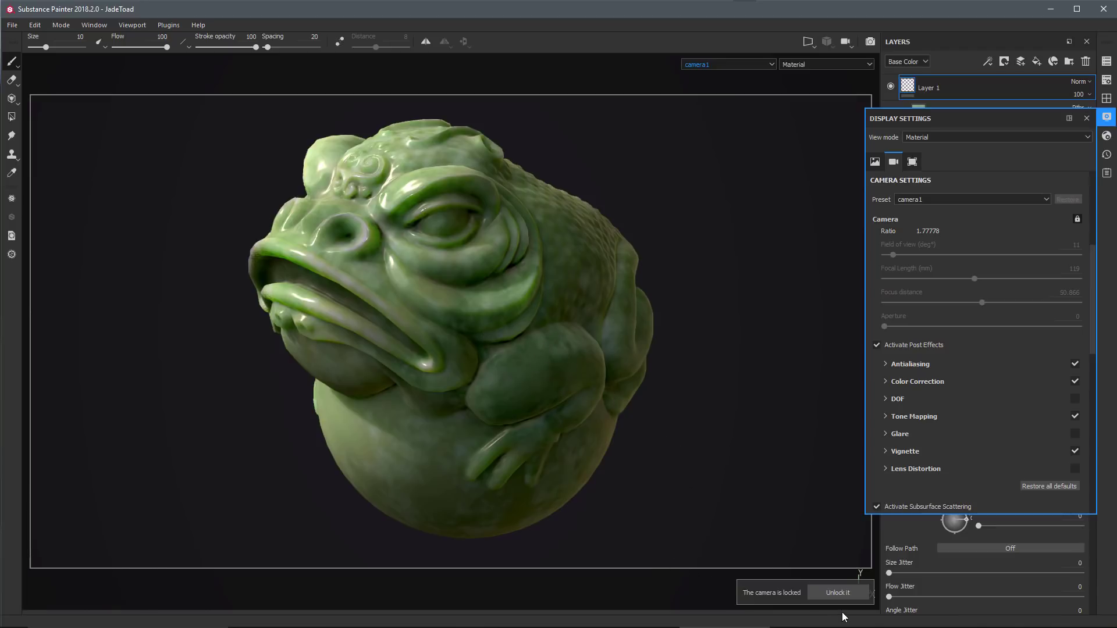
pyautogui.click(837, 592)
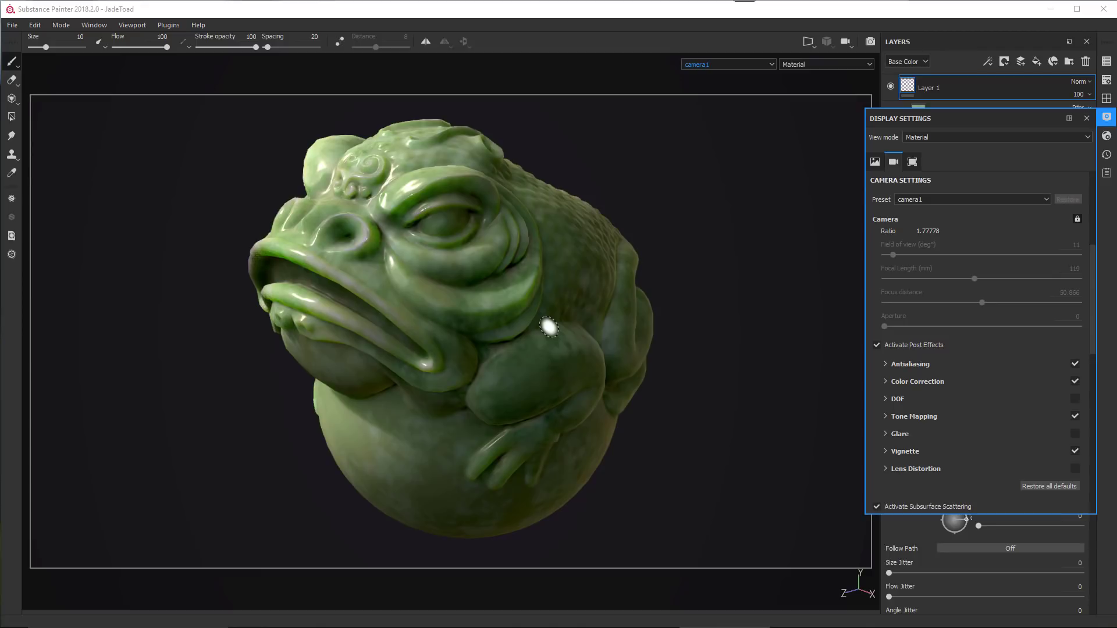
pyautogui.click(725, 61)
pyautogui.click(636, 65)
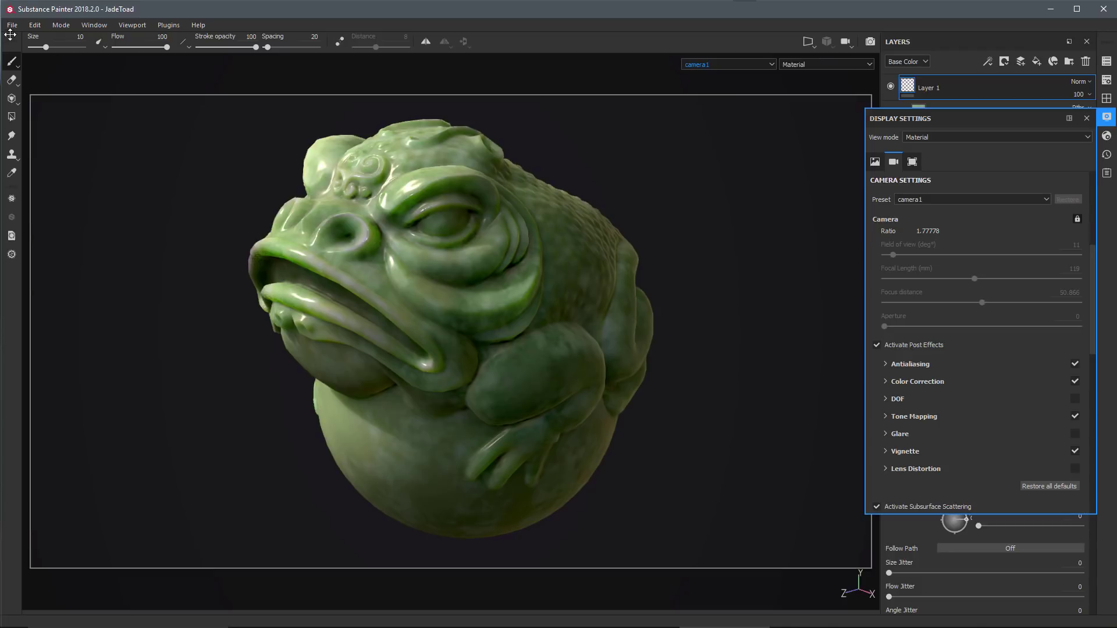
pyautogui.click(35, 24)
pyautogui.click(56, 63)
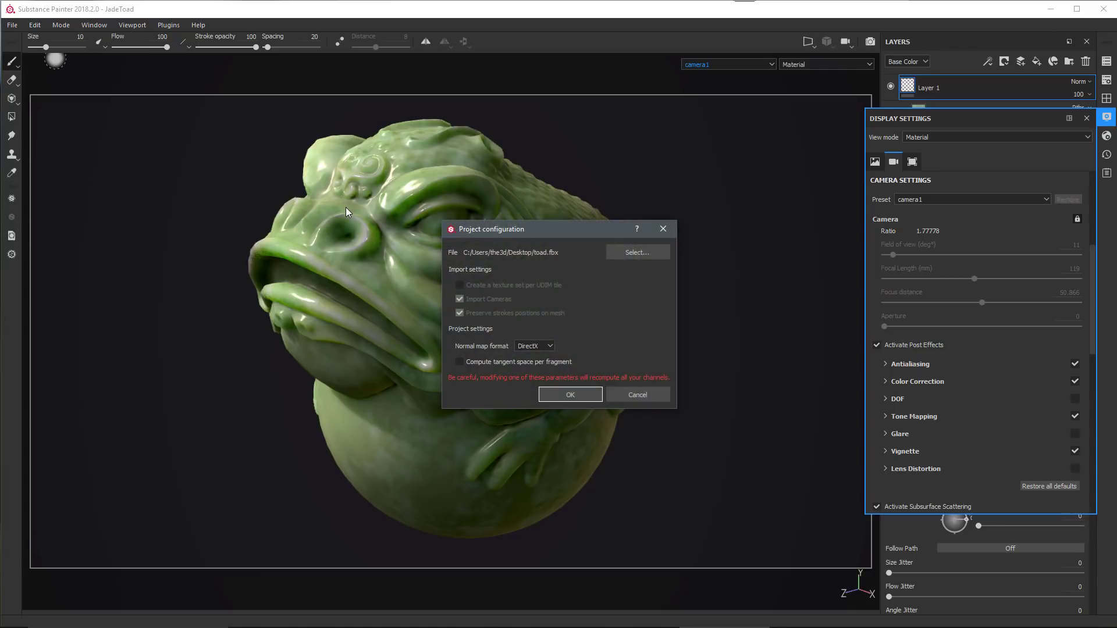
pyautogui.click(637, 398)
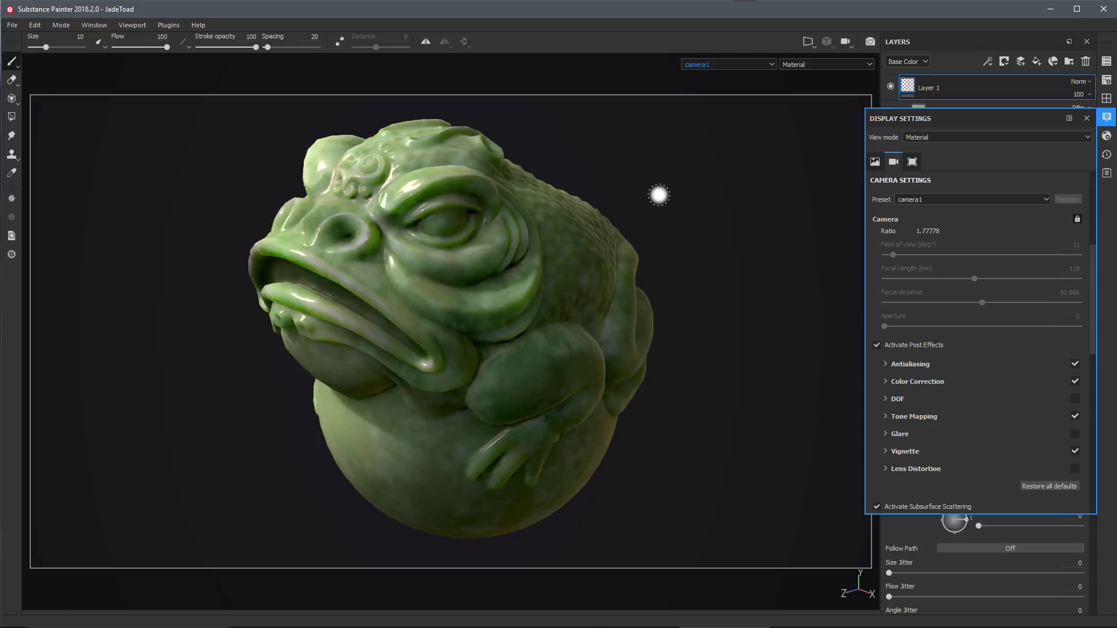